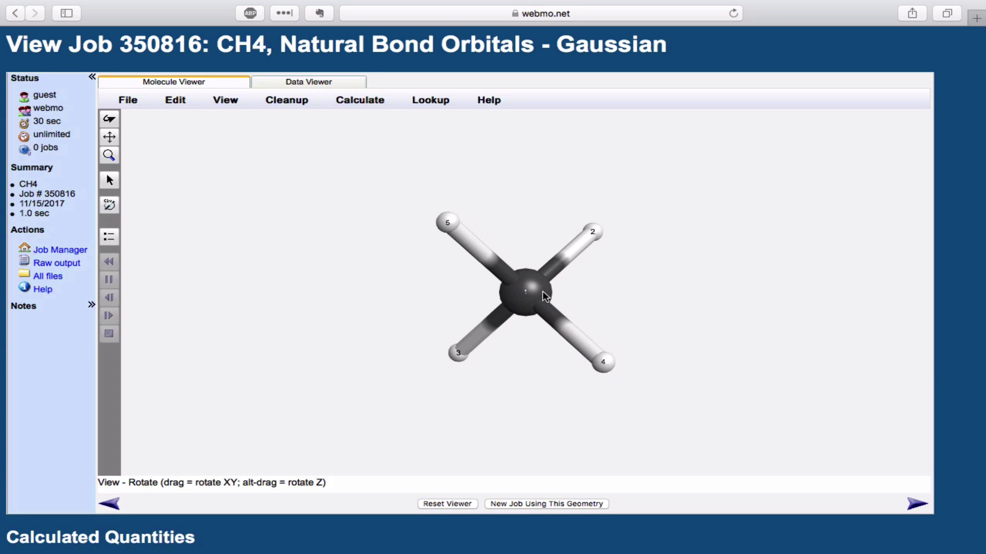
Rotate the CH4 model so hydrogens 5 and 2 point upward above the carbon
drag(827, 450, 605, 380)
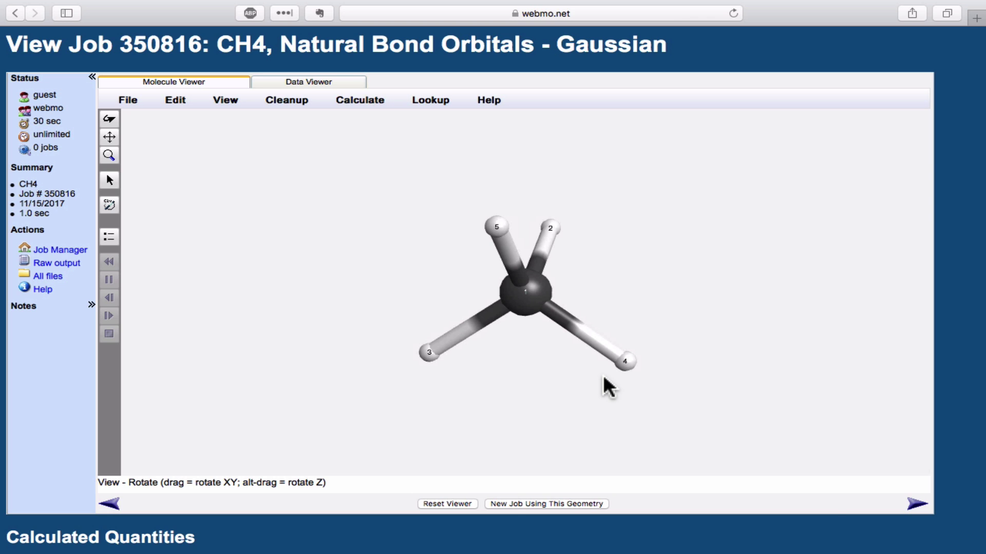
Scroll to the Natural Atomic Orbitals table showing carbon orbitals 1–10 with occupancies and energies
scroll(604, 379, down, 10)
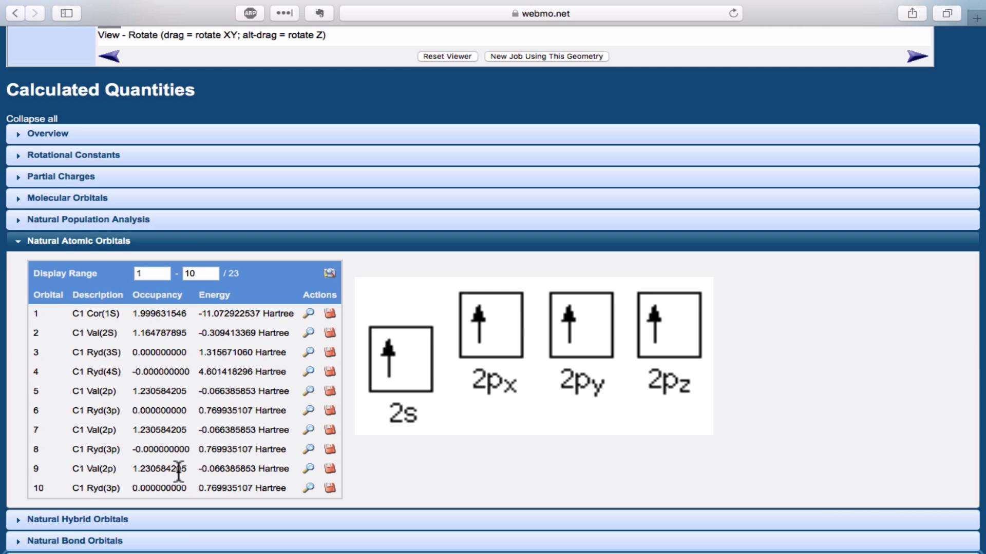
scroll(178, 470, up, 1)
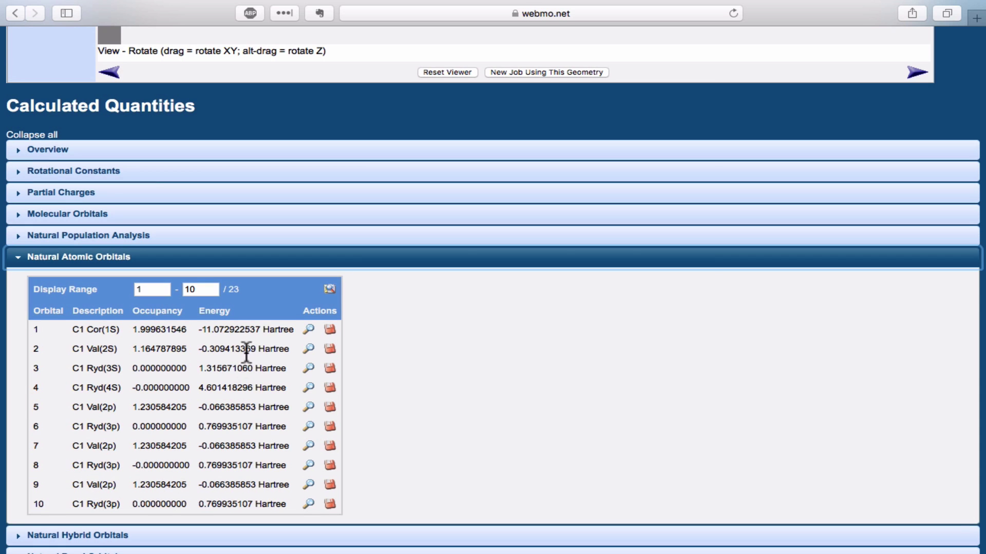
Show the carbon 1s core, 2s valence and 3s Rydberg orbital surfaces (rows 1–3) in 3D
click(309, 330)
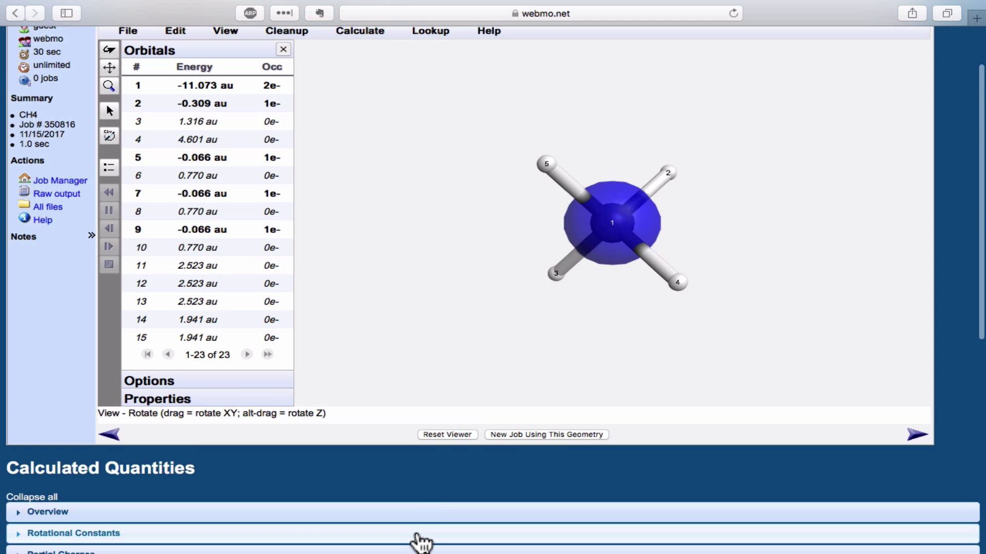
scroll(439, 483, down, 10)
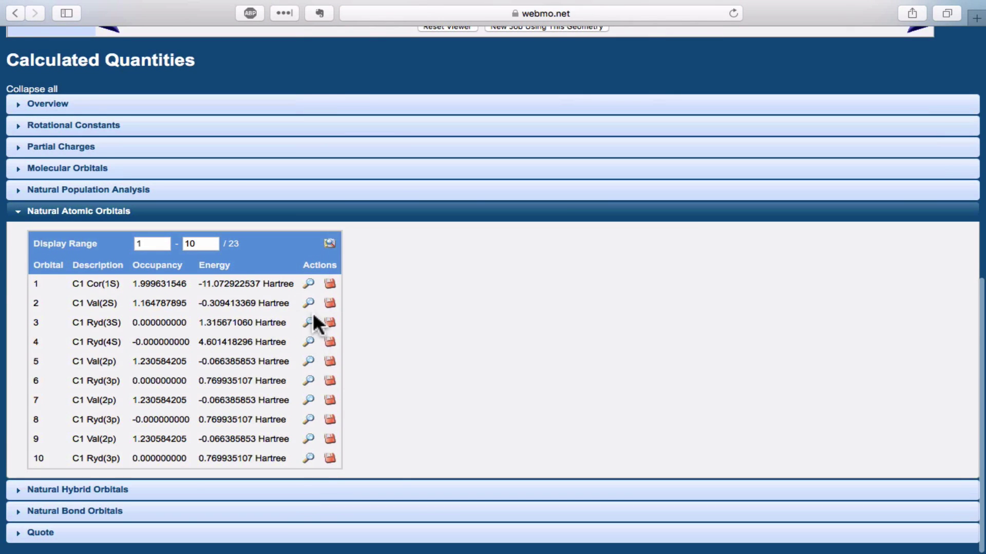
click(314, 319)
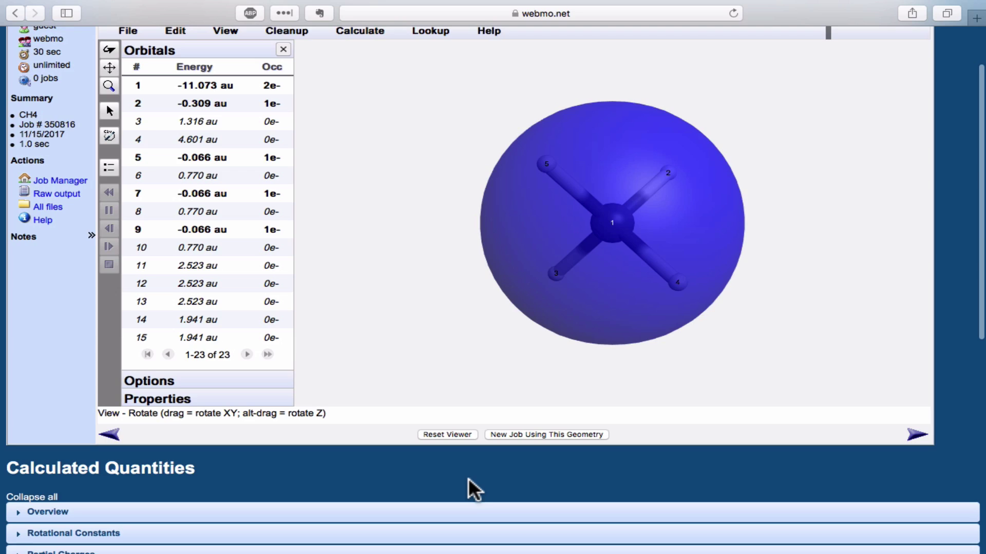
scroll(467, 477, down, 10)
click(315, 332)
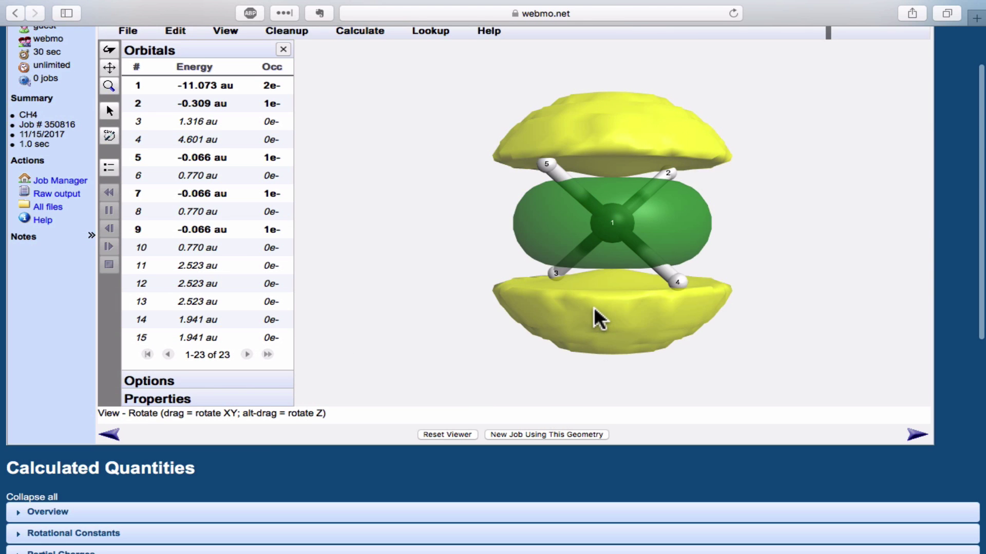
drag(593, 306, 615, 310)
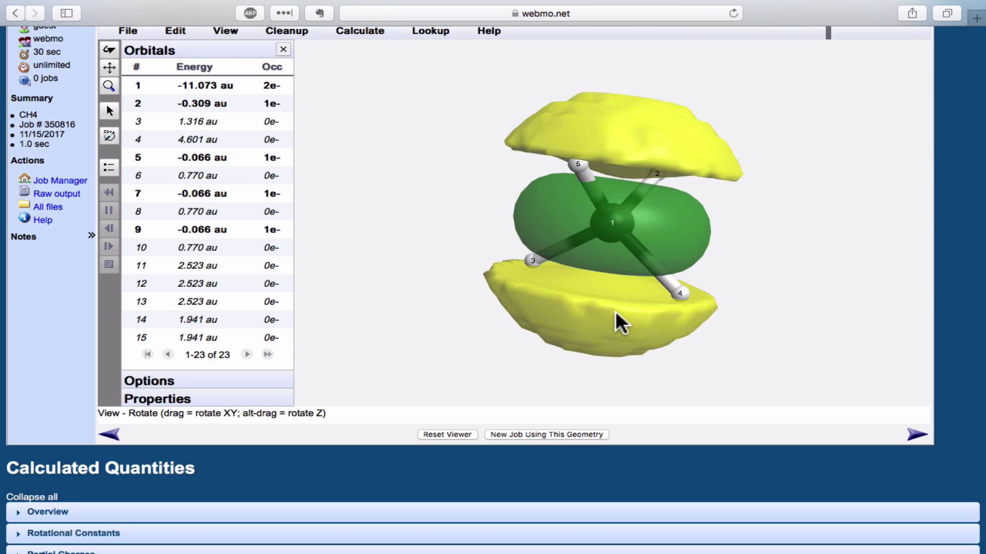
scroll(513, 436, down, 7)
Display the three carbon 2p orbital surfaces (rows 5, 7, 9), rotating to view the lobes
click(309, 416)
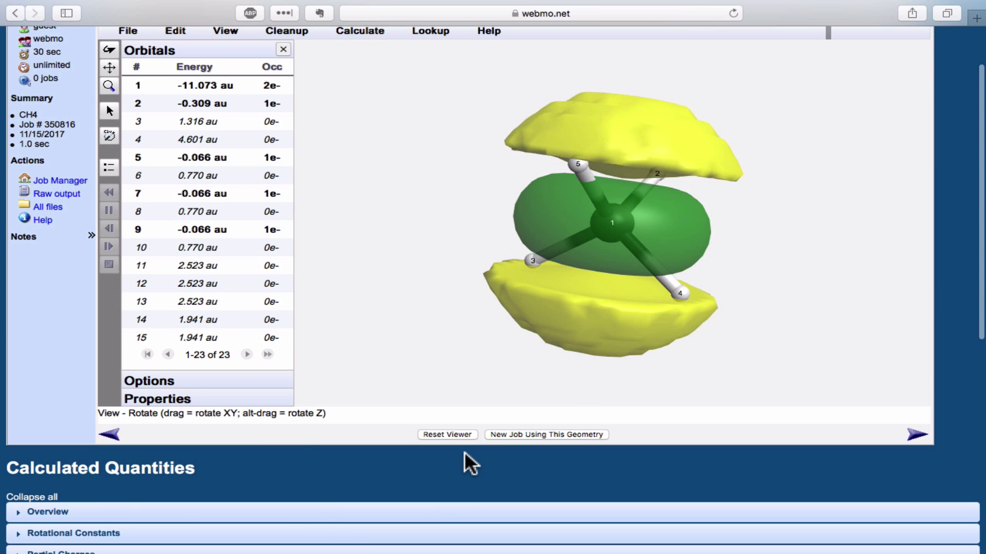
drag(668, 321, 670, 296)
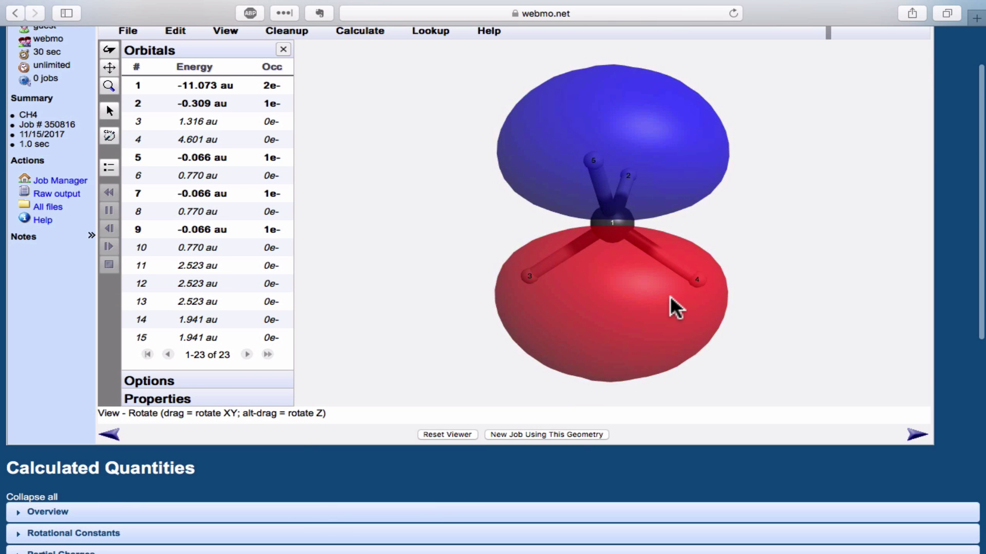
scroll(559, 464, down, 8)
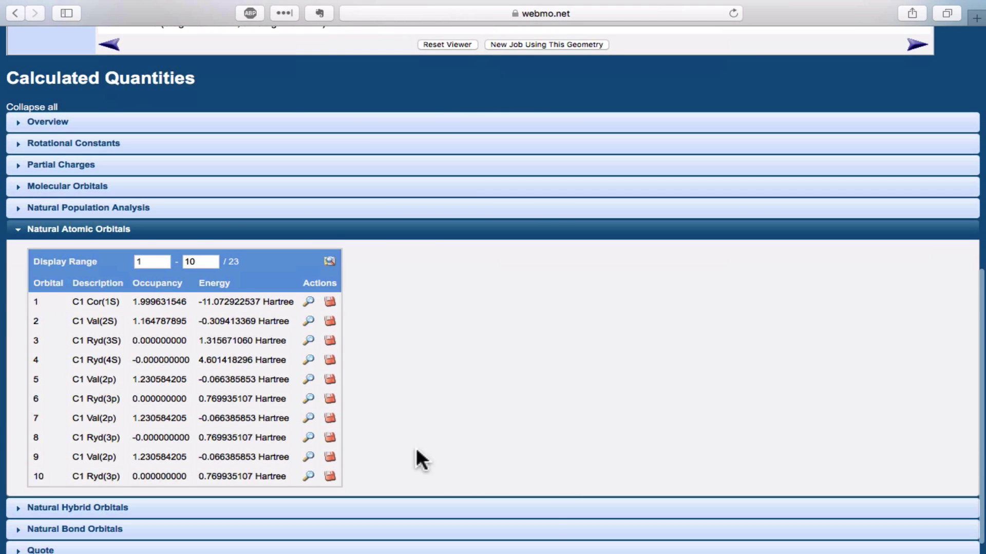
click(309, 437)
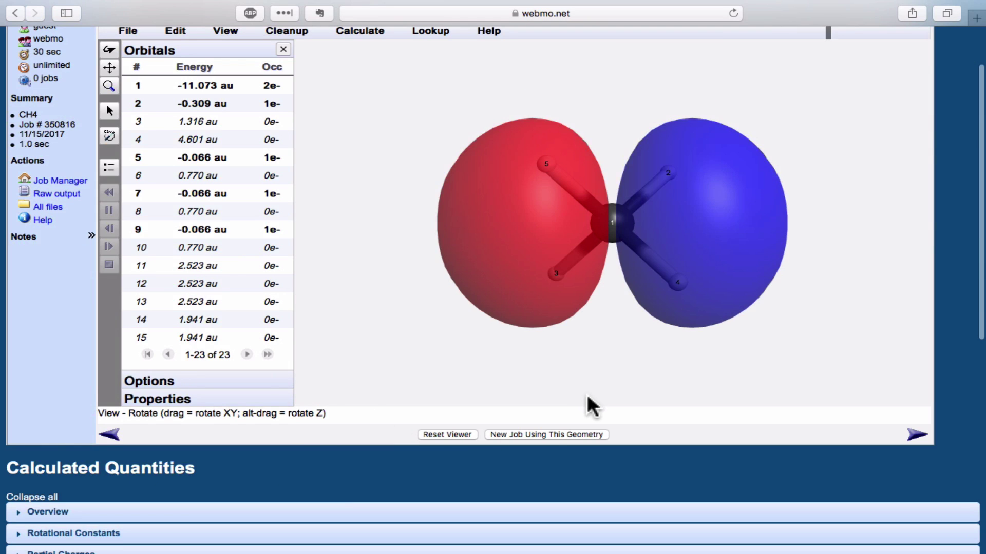
scroll(540, 455, down, 8)
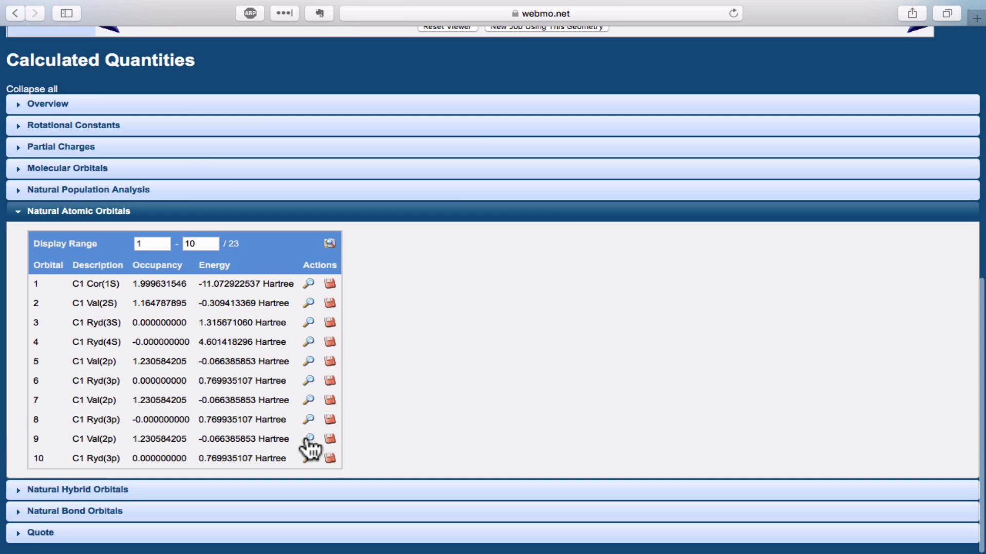
click(308, 439)
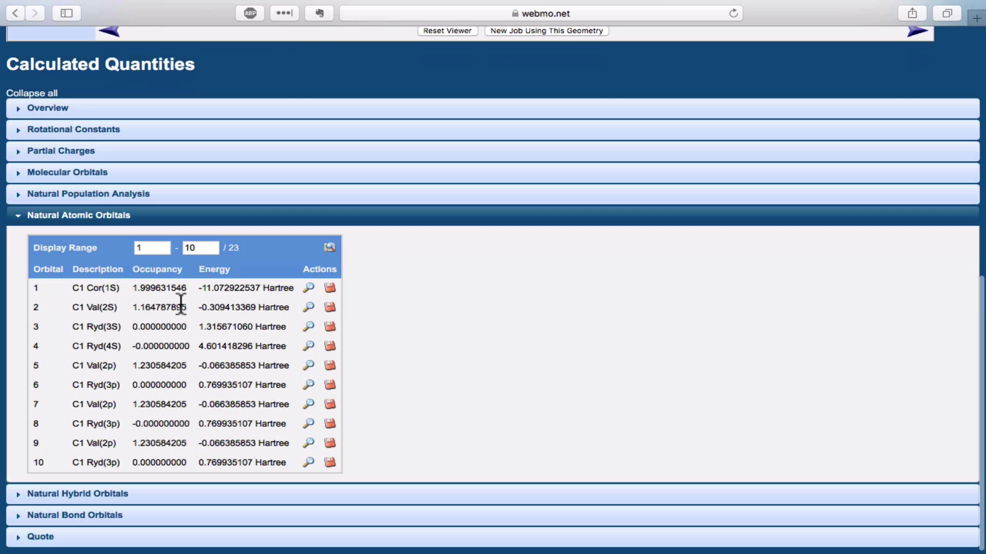
scroll(226, 288, up, 1)
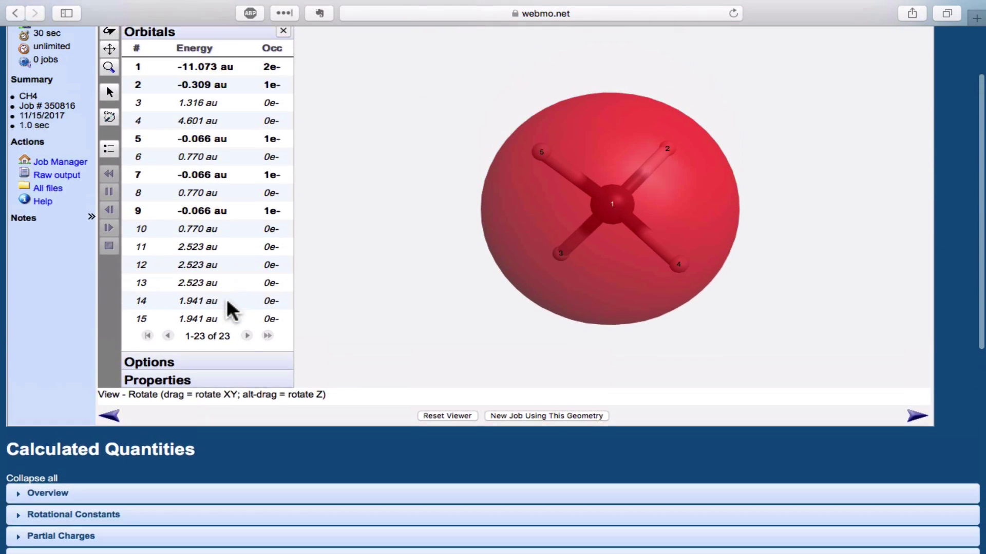
Scroll the raw output to the NPA summary: carbon −0.86195, each hydrogen 0.21549
scroll(231, 308, up, 3)
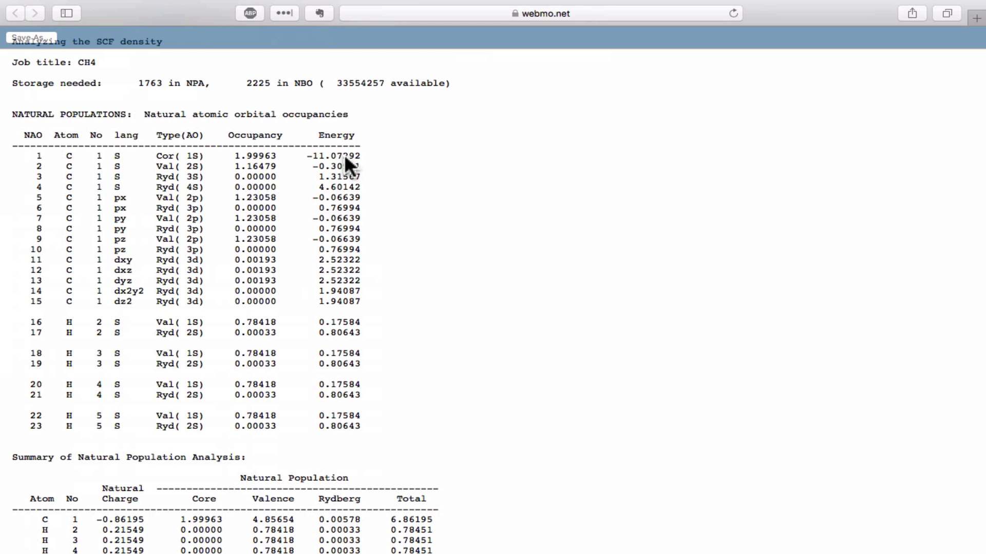
scroll(345, 154, down, 10)
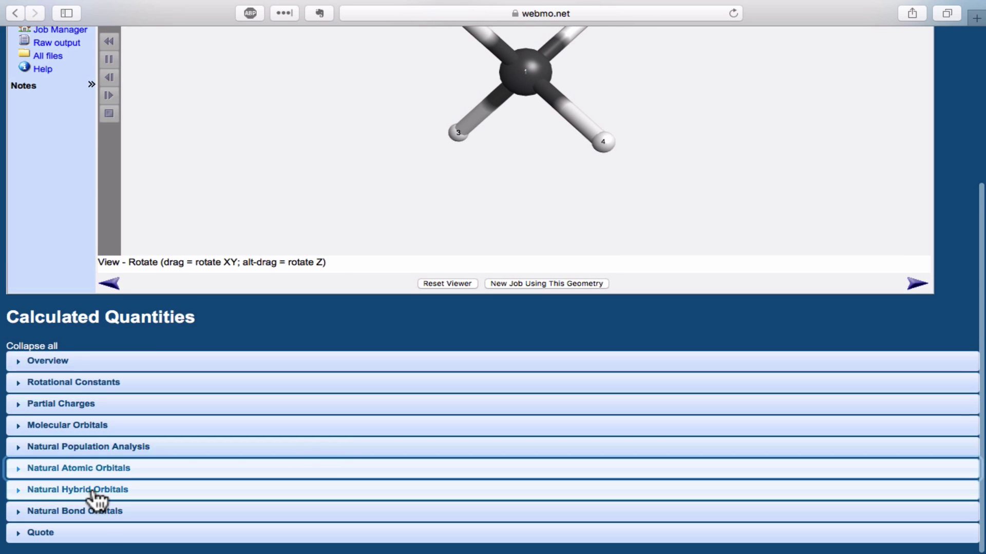
Expand the Natural Hybrid Orbitals table and highlight row 2's s(100.00%) hydrogen hybrid
click(102, 492)
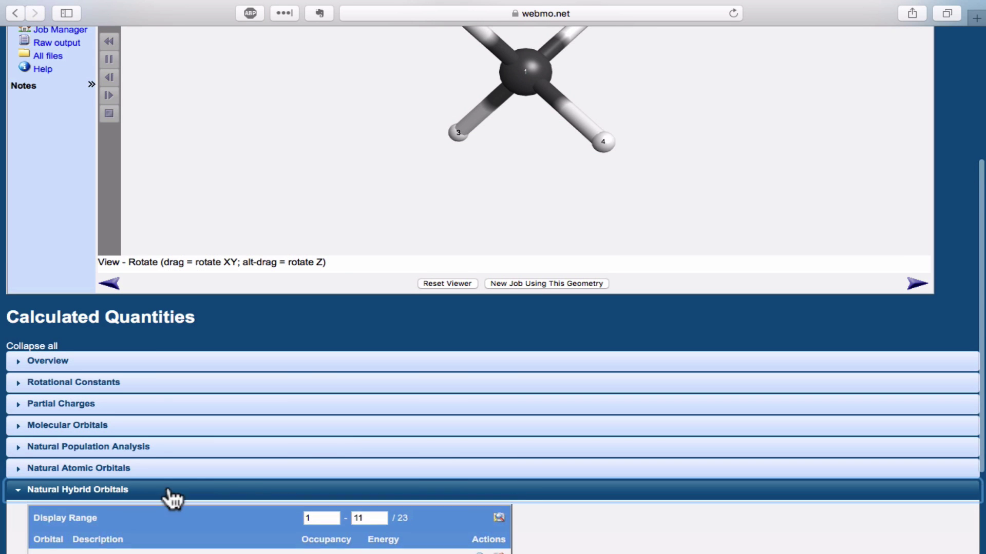
scroll(215, 488, down, 5)
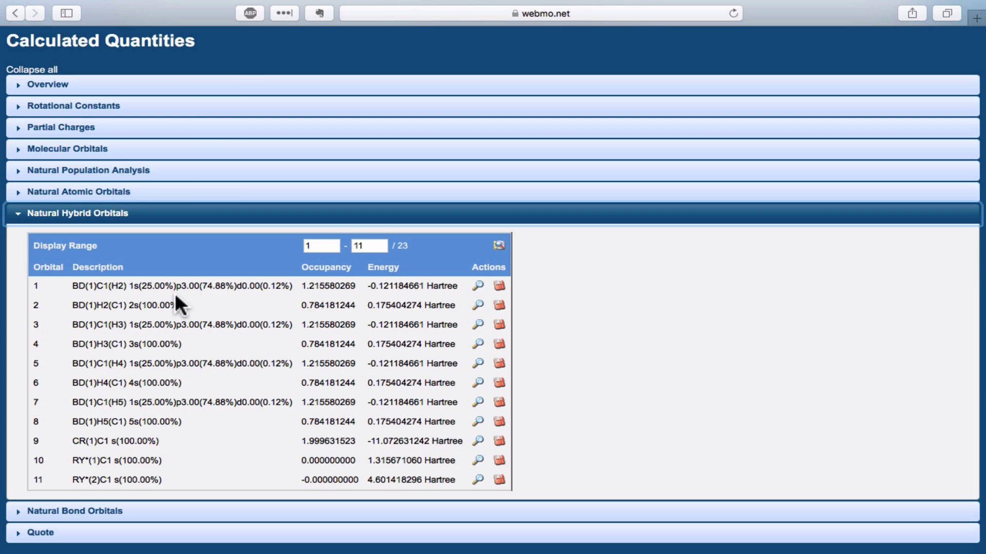
drag(134, 304, 212, 306)
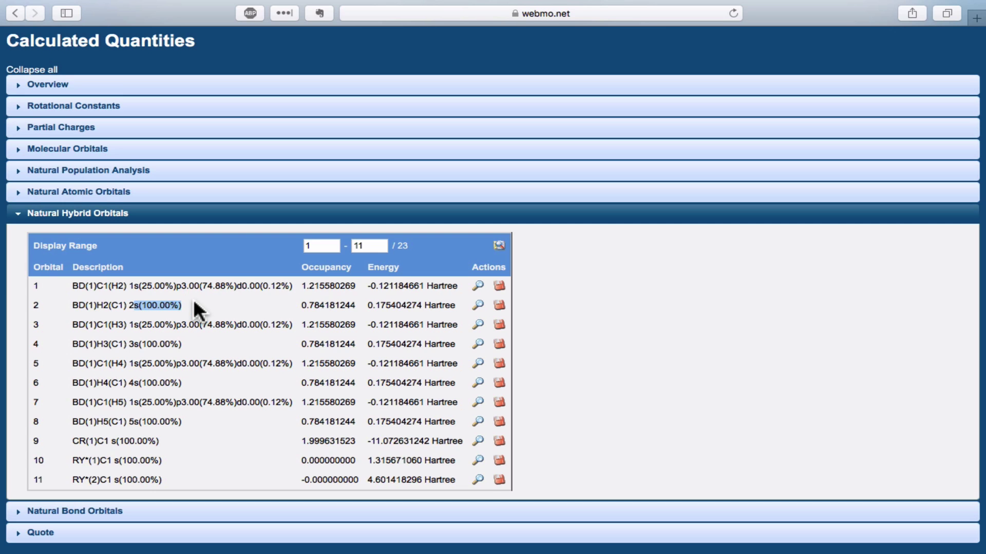
Show the carbon hybrid of the C1–H2 bond in 3D and rotate to inspect its lobes
click(478, 286)
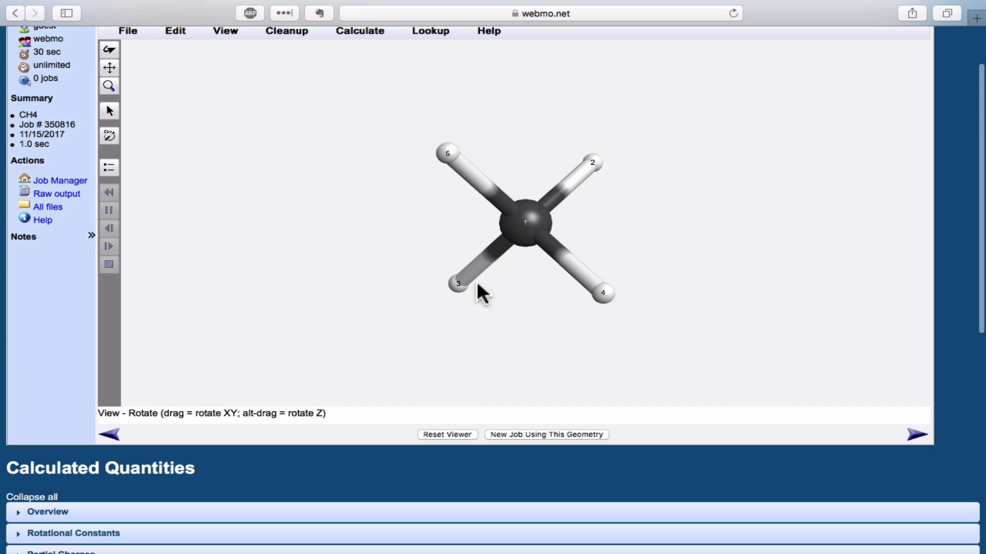
drag(642, 263, 614, 281)
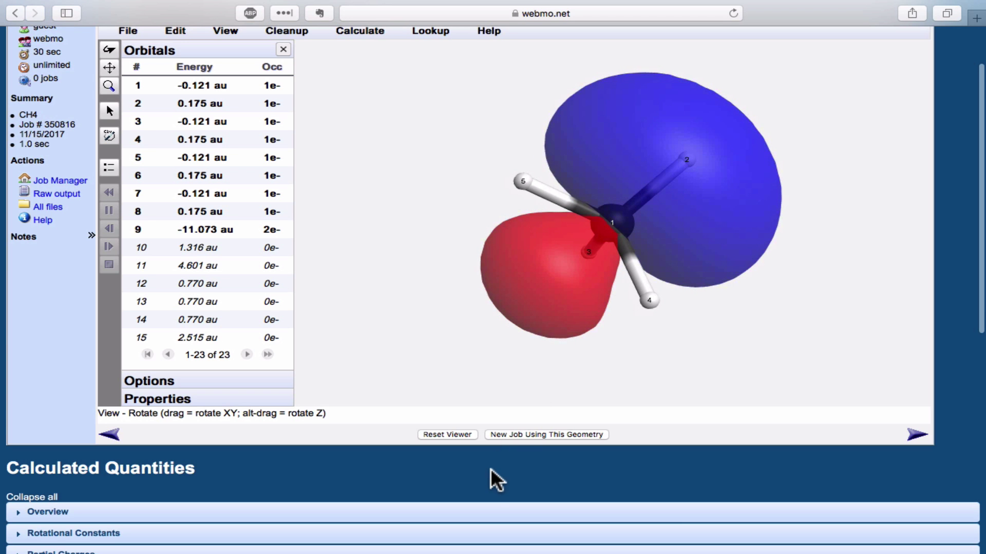
scroll(491, 472, down, 8)
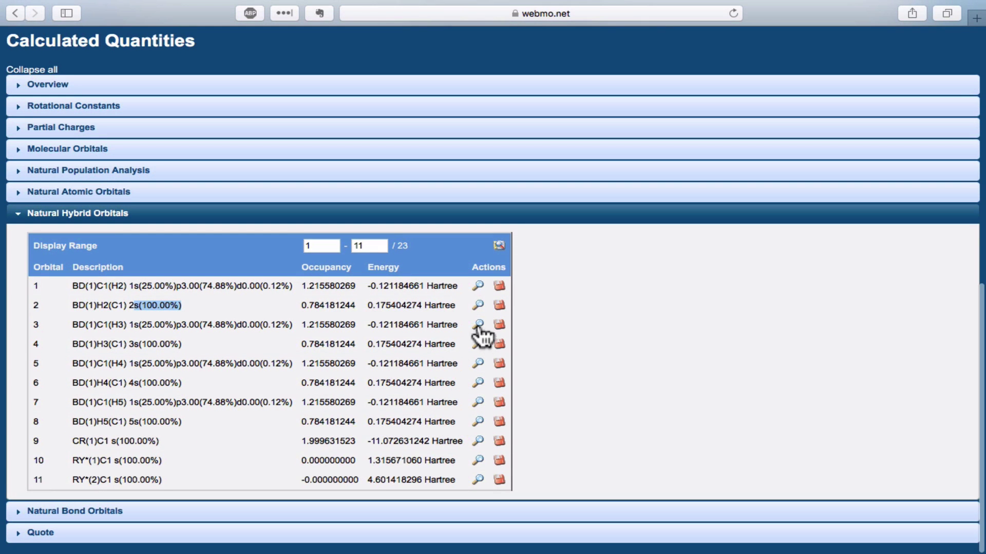
Display the hydrogen 2 s hybrid sphere, then highlight occupancy 1.215580269 in the table
click(477, 306)
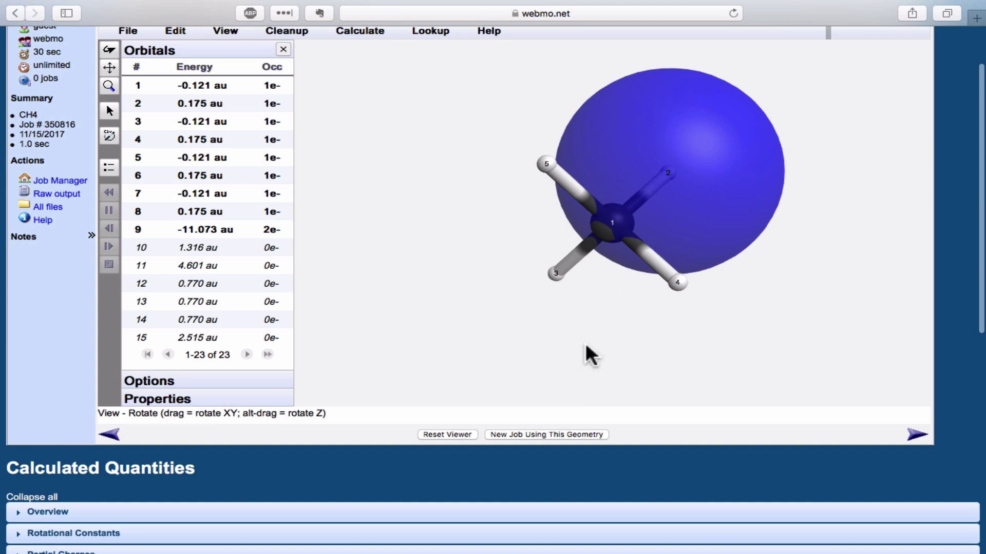
drag(675, 201, 682, 220)
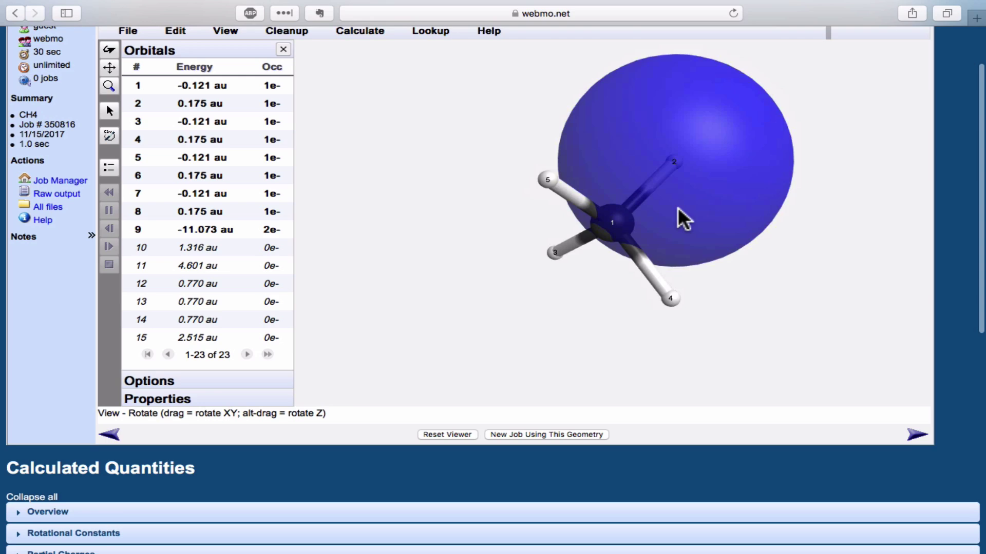
scroll(543, 488, down, 8)
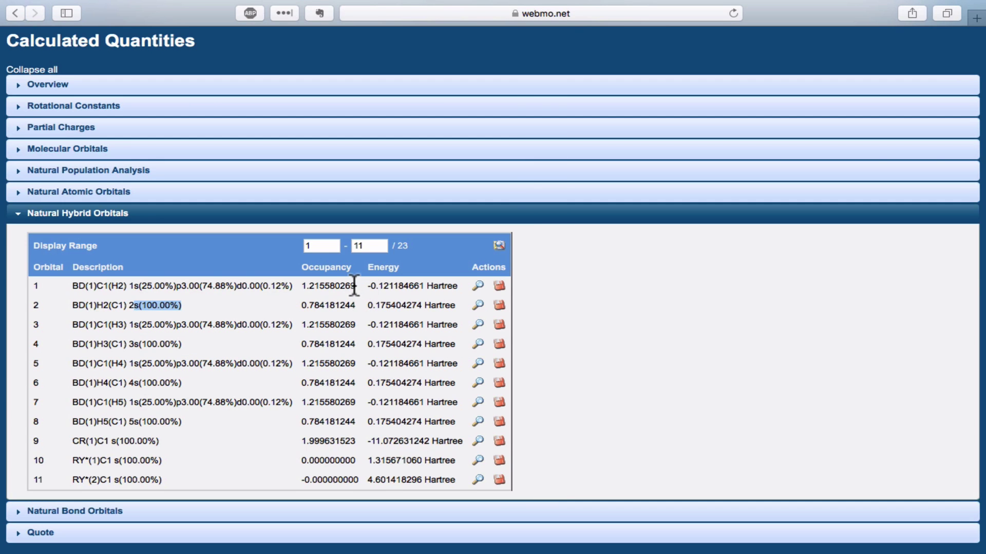
drag(354, 286, 301, 286)
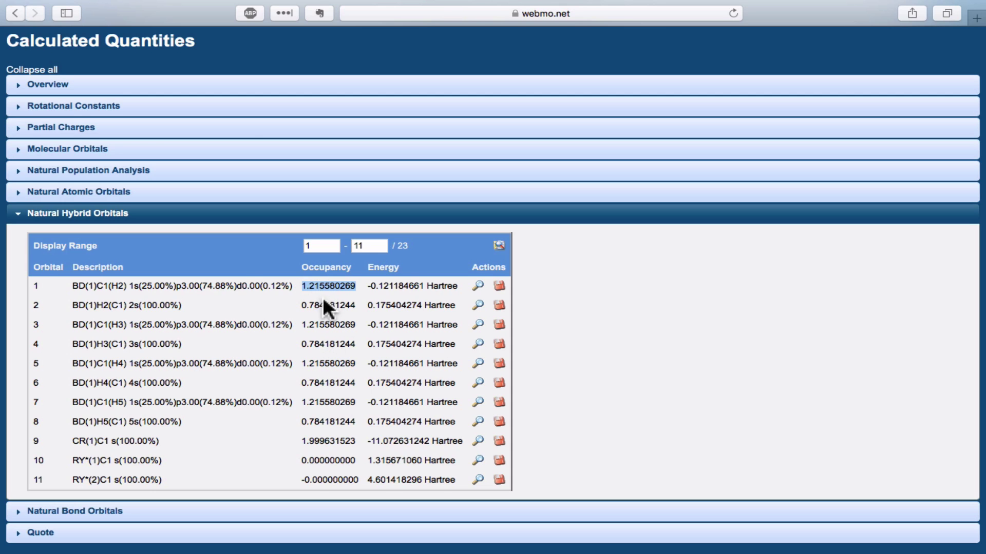
Expand Natural Population Analysis and highlight carbon's −0.86195 charge beside hydrogens' 0.21549
click(122, 176)
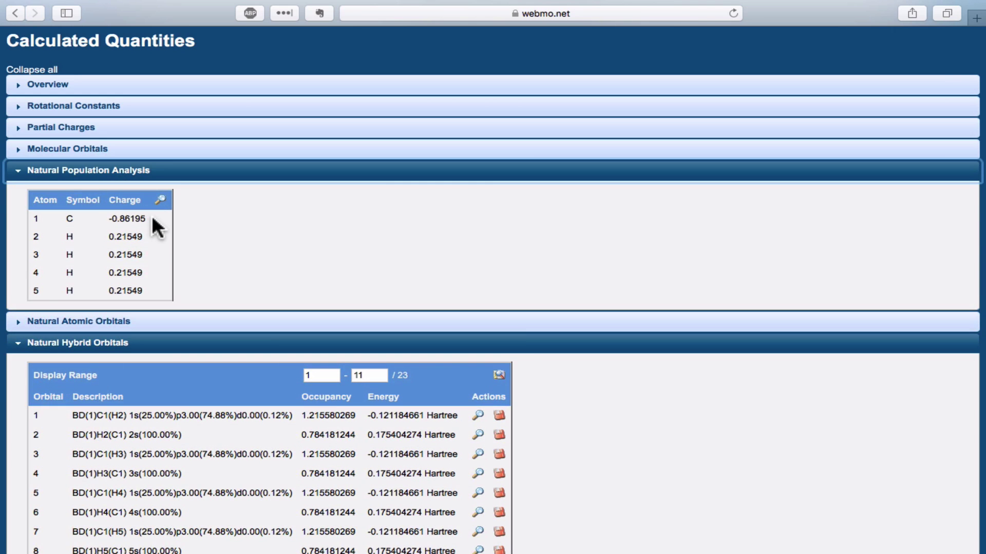
drag(152, 215, 107, 218)
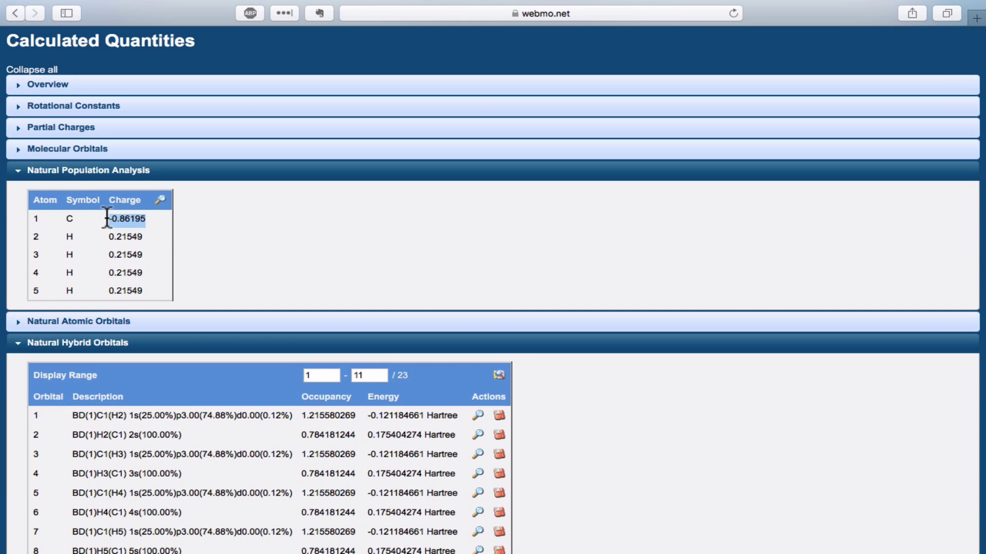
click(233, 247)
scroll(318, 411, up, 10)
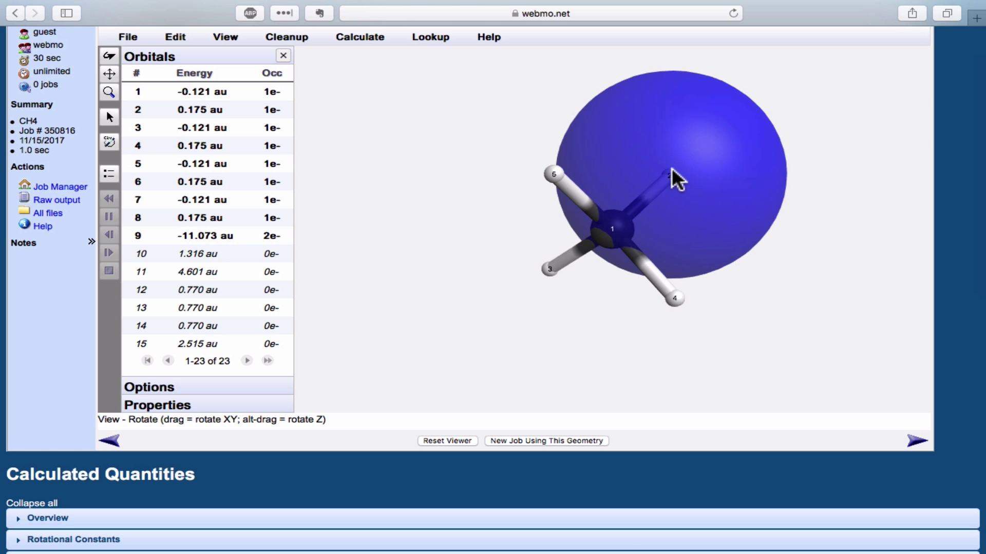
scroll(100, 437, down, 5)
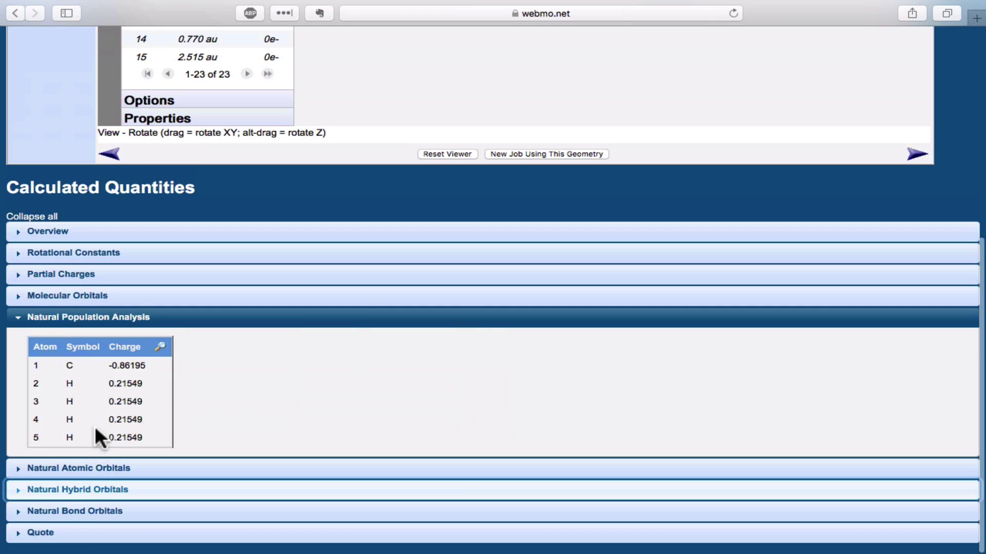
Expand Natural Bond Orbitals and set the display range to 1–23
click(99, 512)
scroll(226, 519, down, 4)
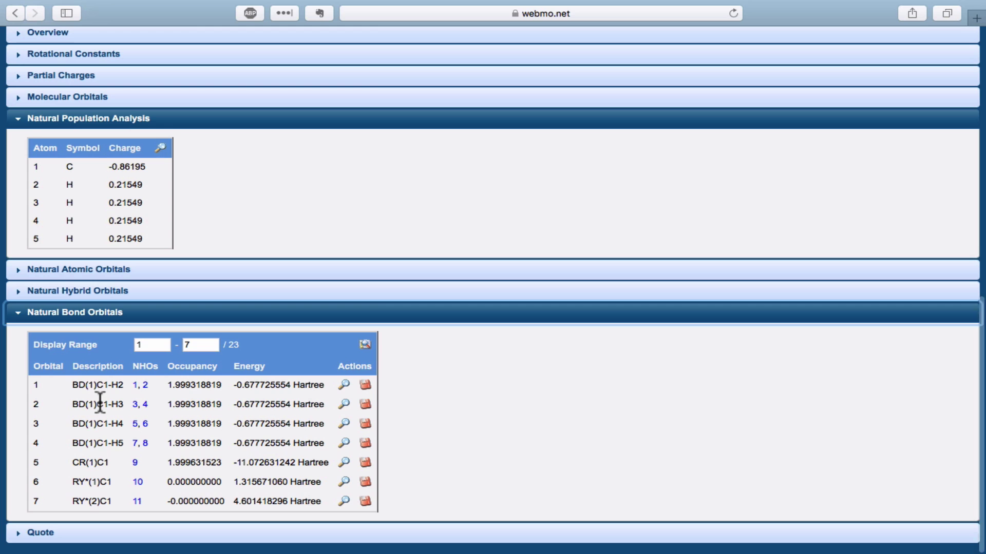
text(23)
key(Return)
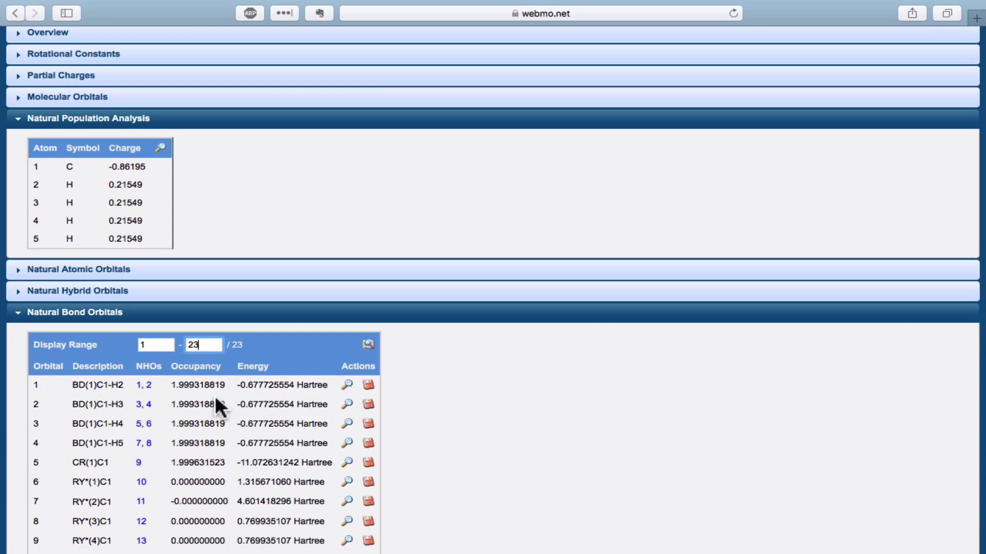
Highlight the BD label of orbital 2, CR of orbital 5 and BD* of orbital 20
double_click(78, 404)
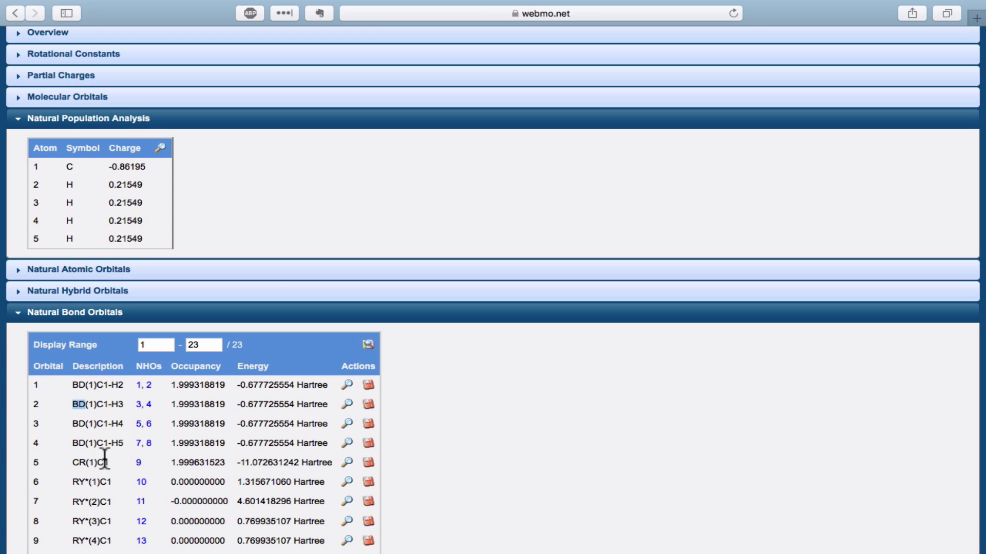
double_click(80, 463)
scroll(145, 470, down, 5)
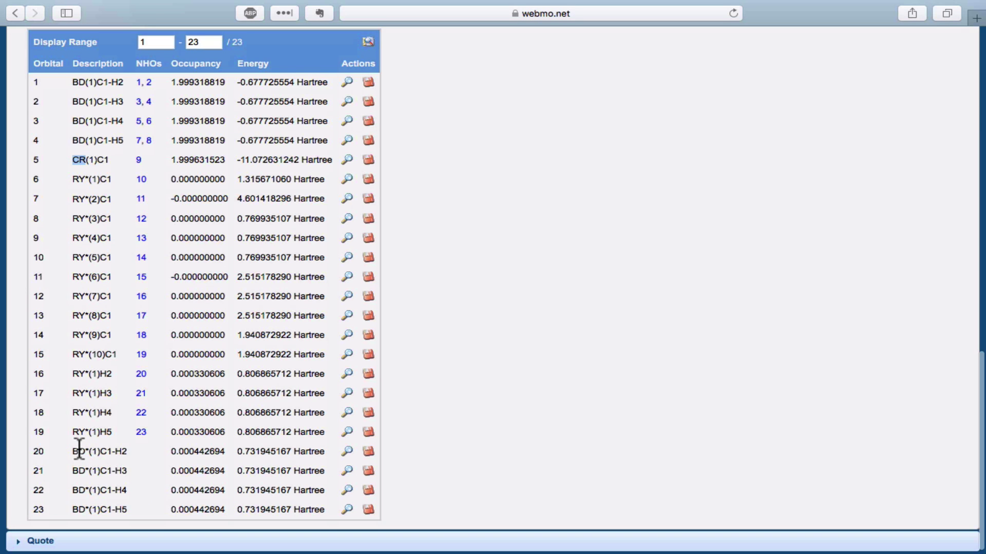
double_click(79, 451)
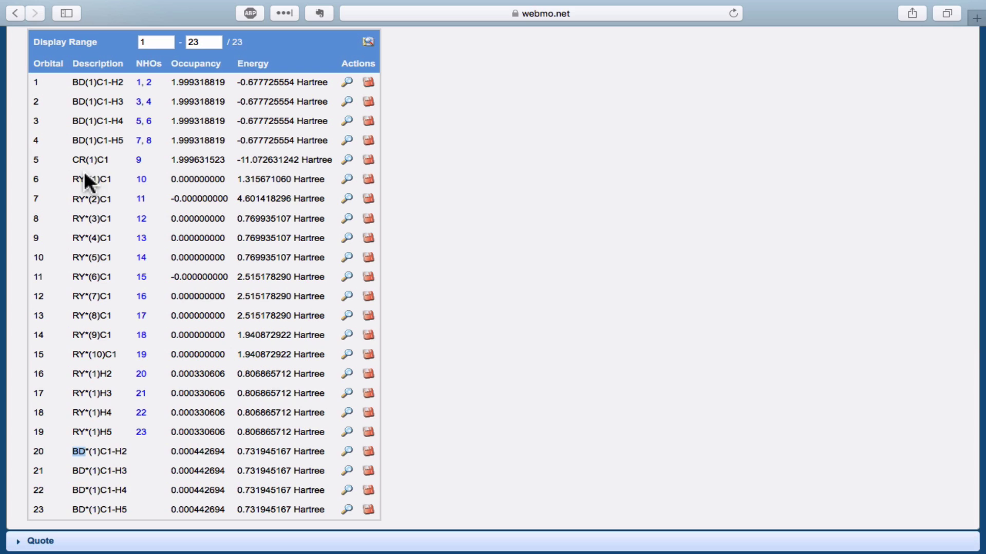
click(510, 288)
Show the 3D surface of C–H bond NBO 1 and of its constituent hybrids
click(348, 83)
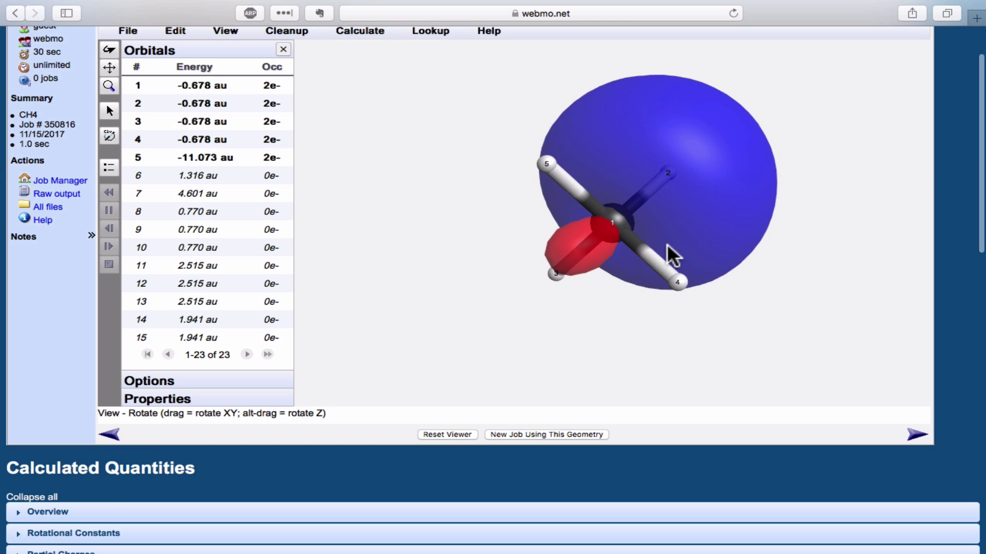
drag(671, 257, 630, 277)
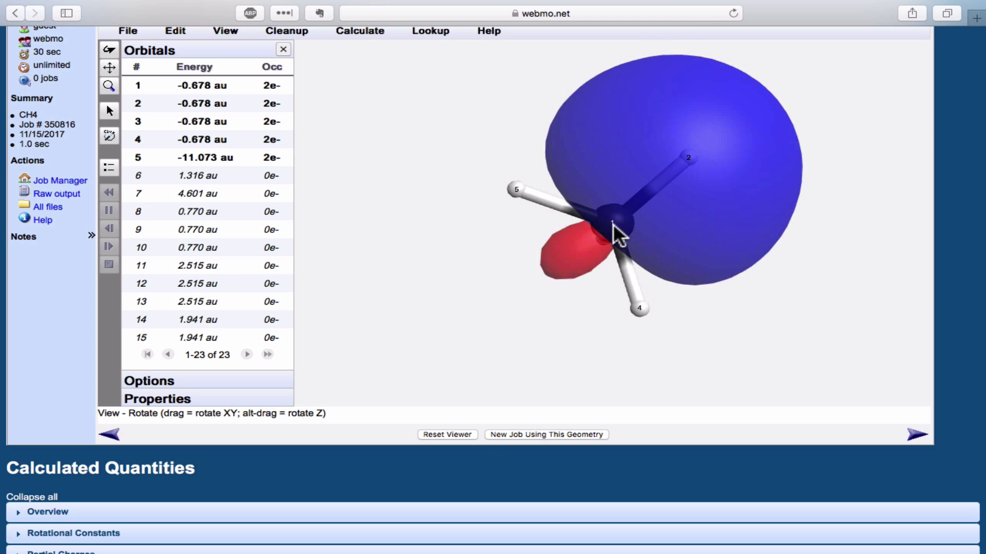
scroll(454, 475, down, 15)
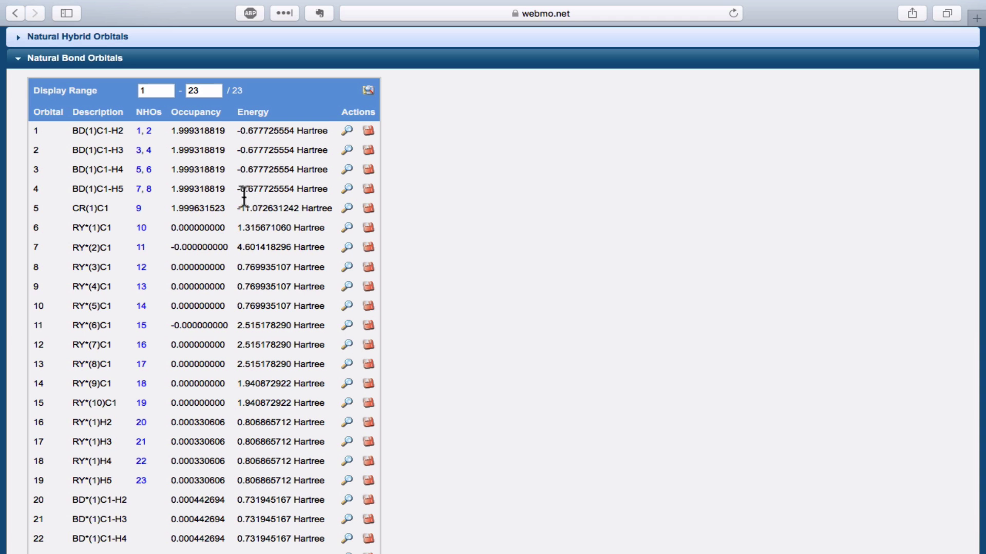
click(140, 131)
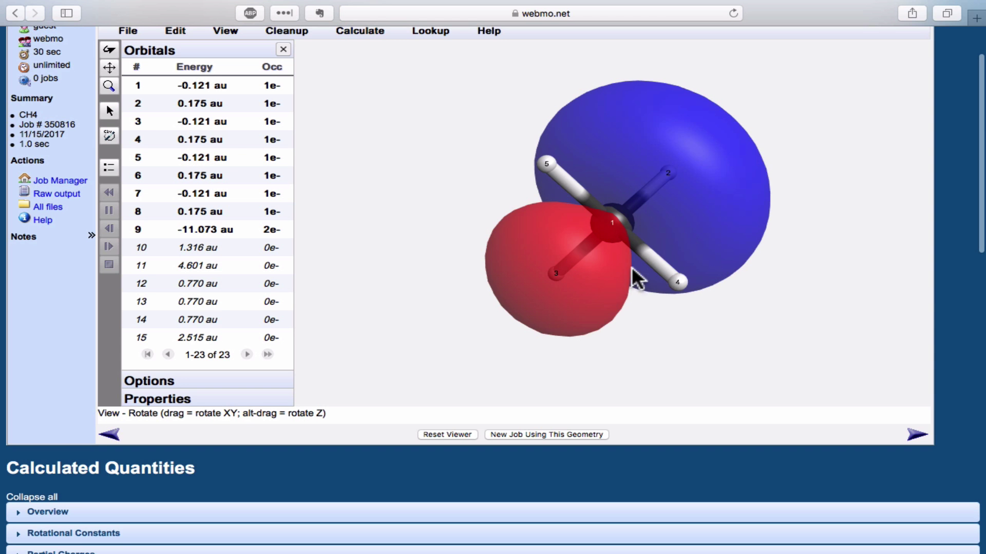
mouse_move(630, 270)
mouse_down()
mouse_move(609, 315)
mouse_move(626, 280)
mouse_up()
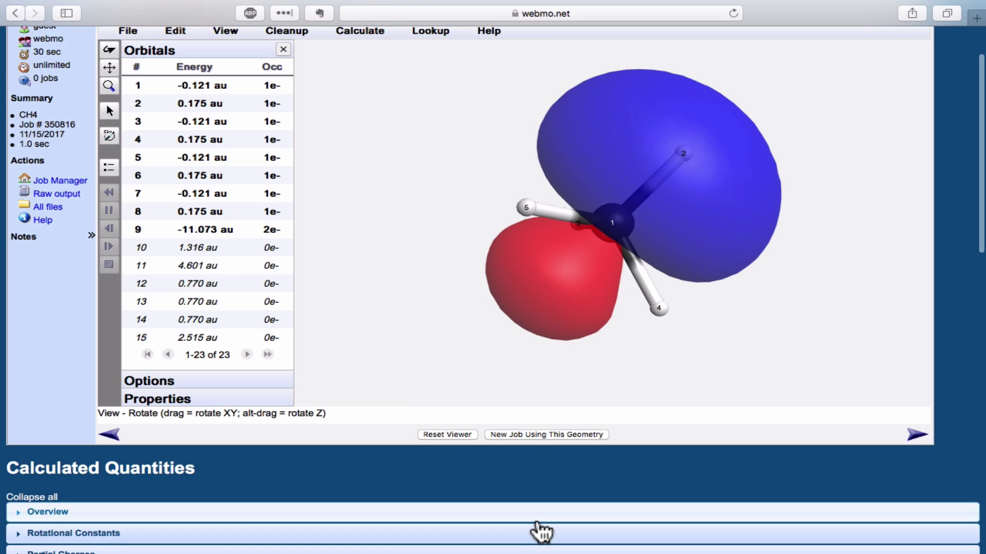
scroll(539, 531, down, 15)
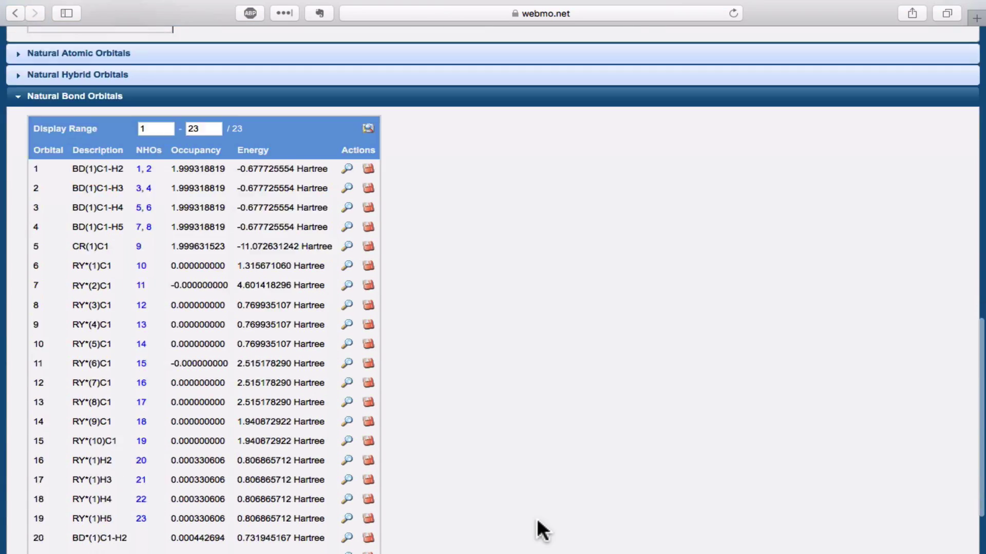
View a C–H BD* antibonding orbital surface, then return to the full 23-row NBO table
click(347, 458)
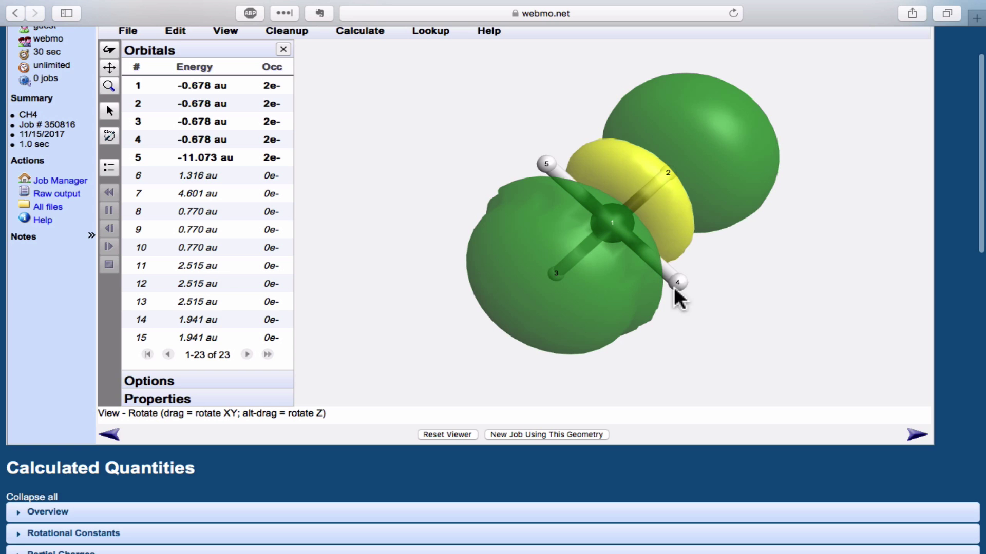
drag(656, 187, 624, 215)
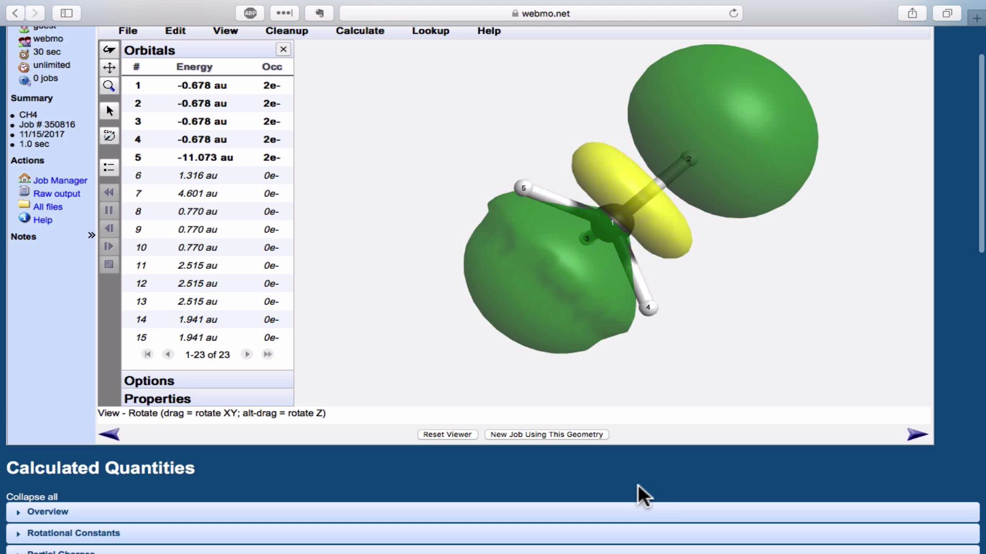
scroll(637, 485, down, 20)
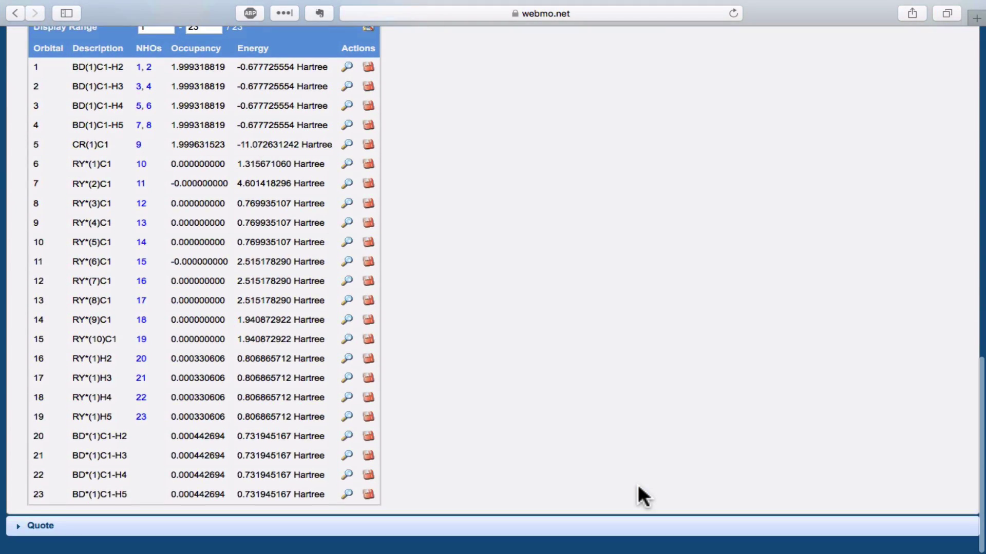
Open raw NBO output at bond orbital 1: carbon 0.7797 (60.79%), hydrogen 0.6262 (39.21%)
click(346, 482)
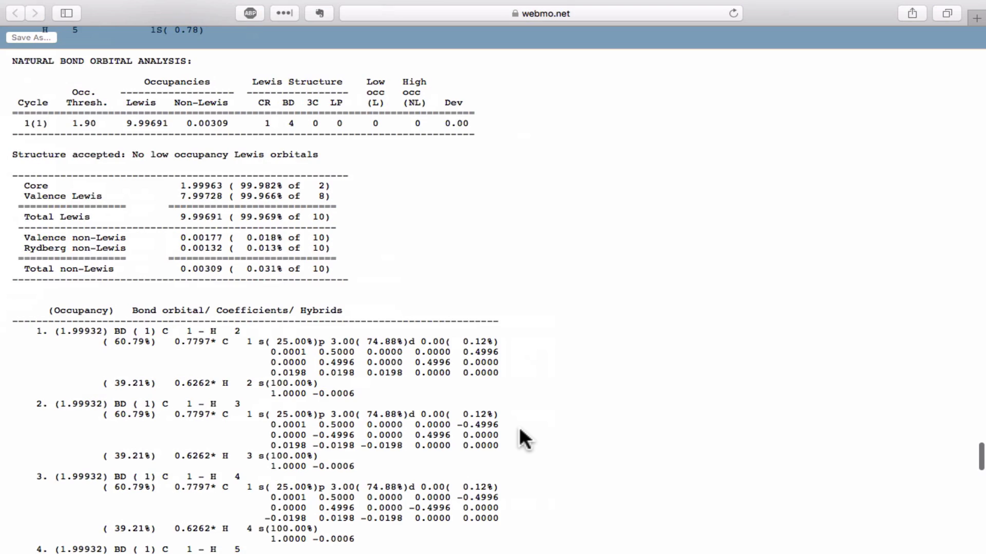
scroll(519, 426, down, 3)
scroll(519, 427, down, 3)
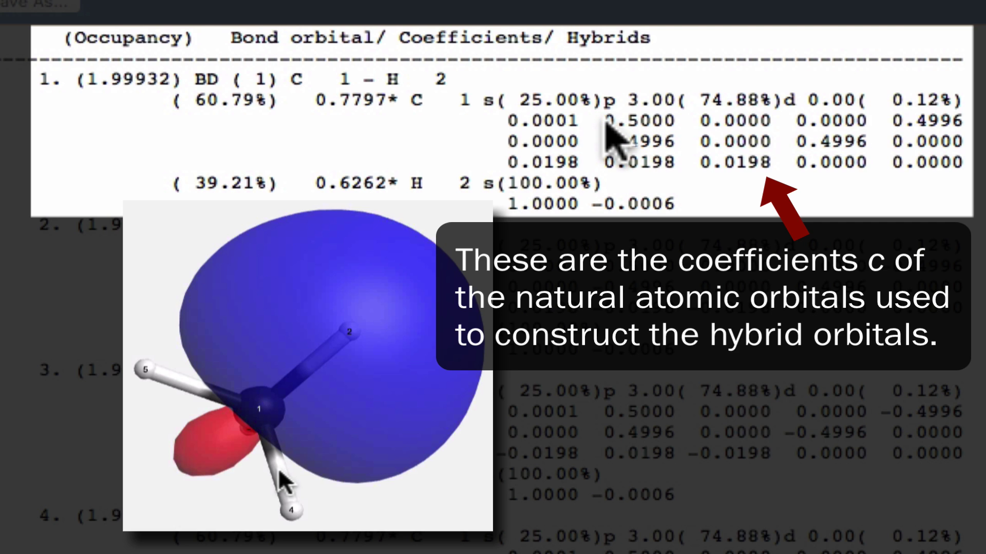
drag(606, 119, 676, 121)
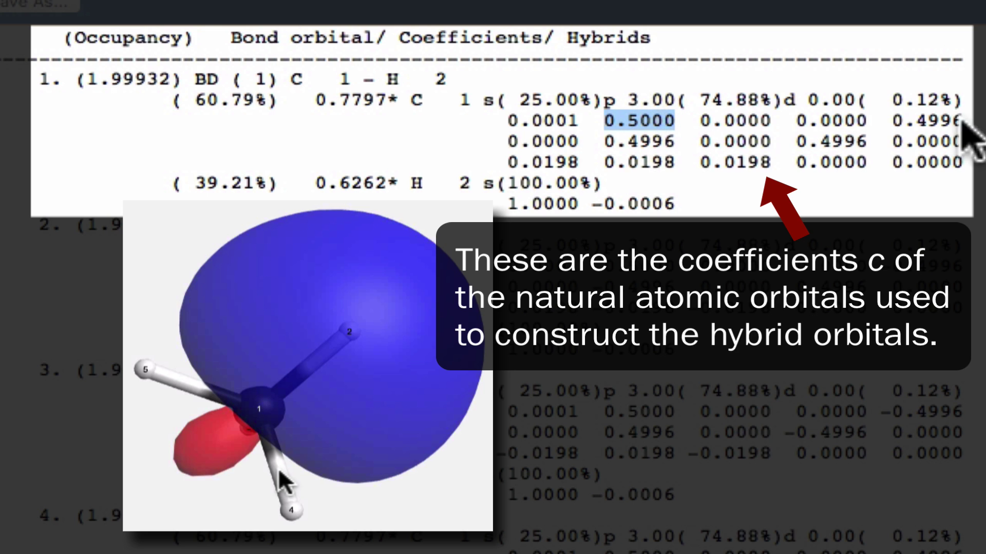
drag(892, 121, 963, 122)
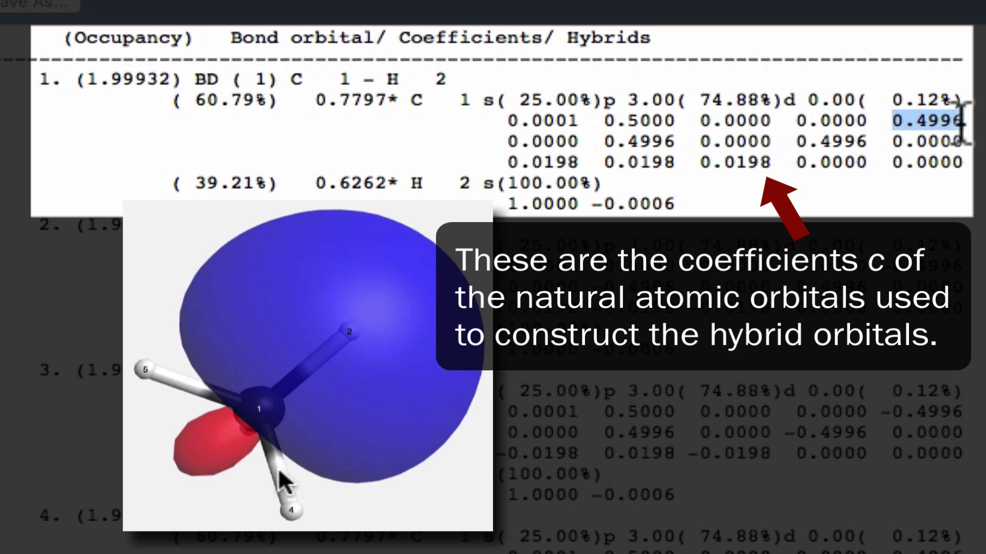
drag(605, 141, 672, 142)
drag(795, 141, 864, 143)
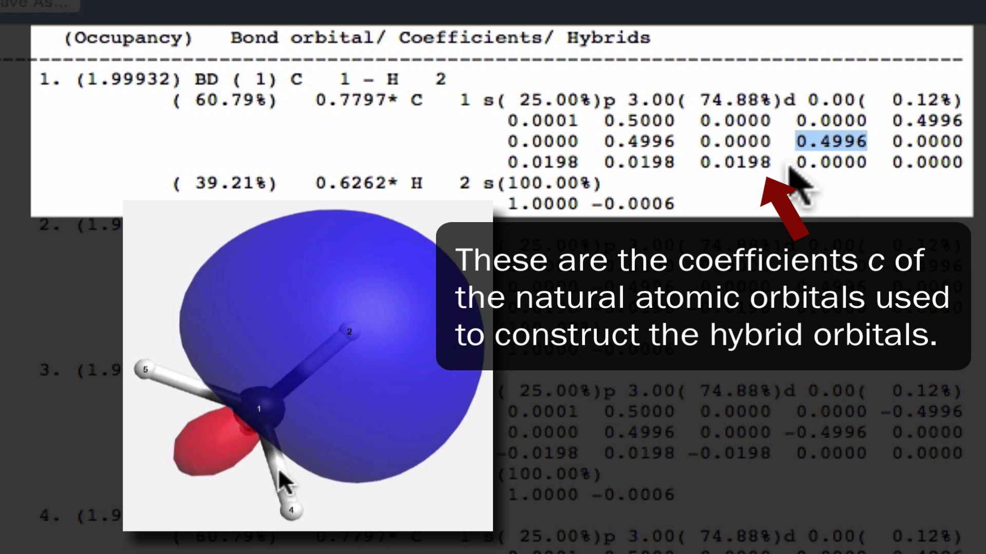
double_click(650, 119)
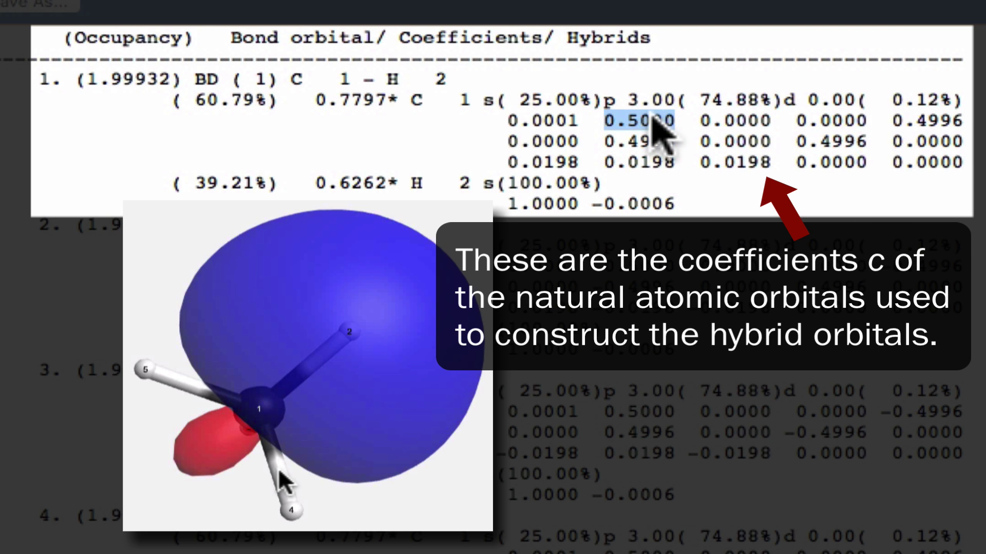
double_click(945, 119)
click(669, 139)
double_click(662, 141)
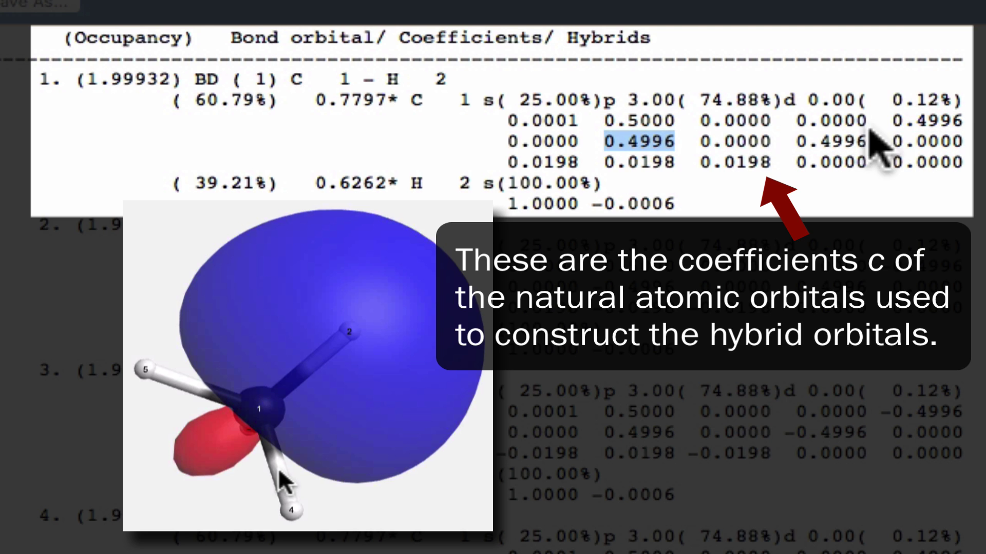
double_click(835, 141)
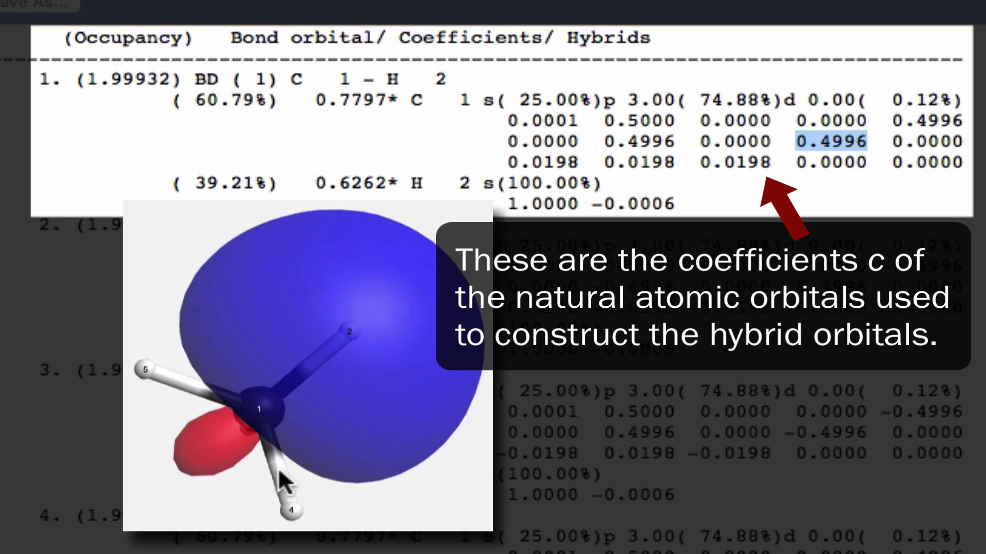